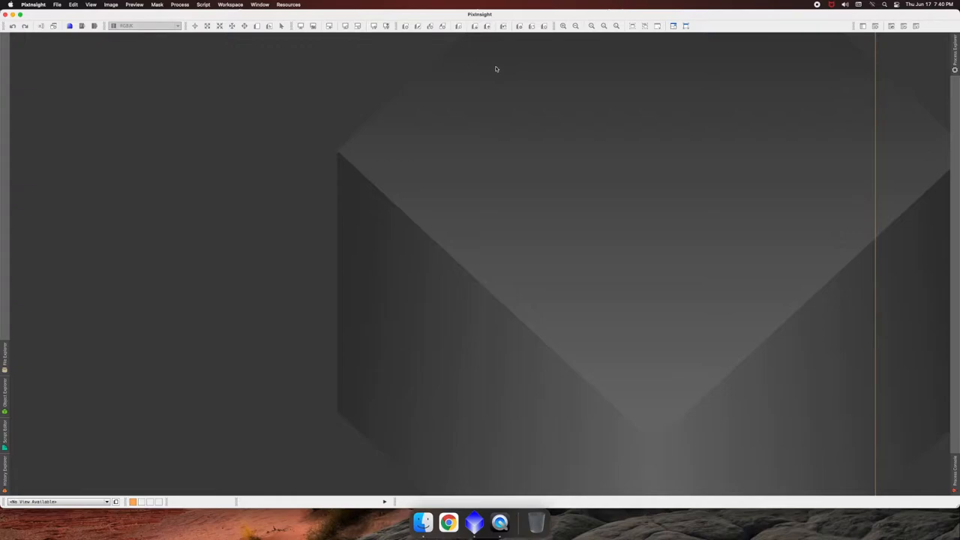
Launch HistogramTransformation from Process Explorer and again from Process > All Processes
{"action": "left_click", "coordinate": [955, 57]}
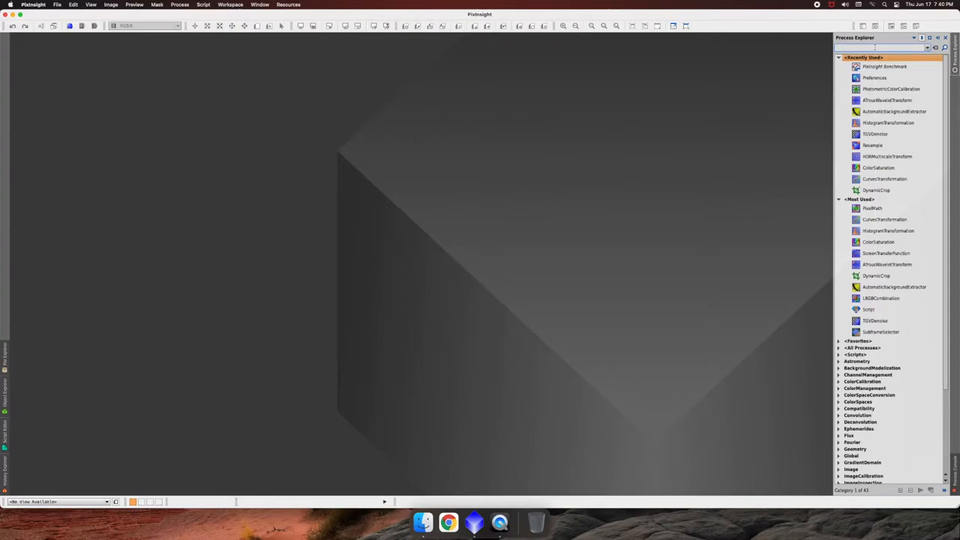
{"action": "type", "text": "hi"}
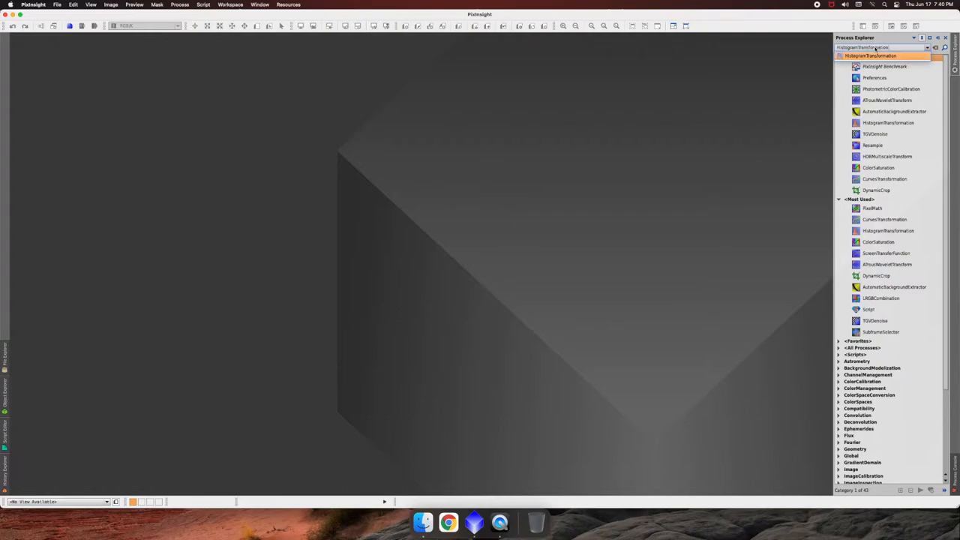
{"action": "key", "text": "Return"}
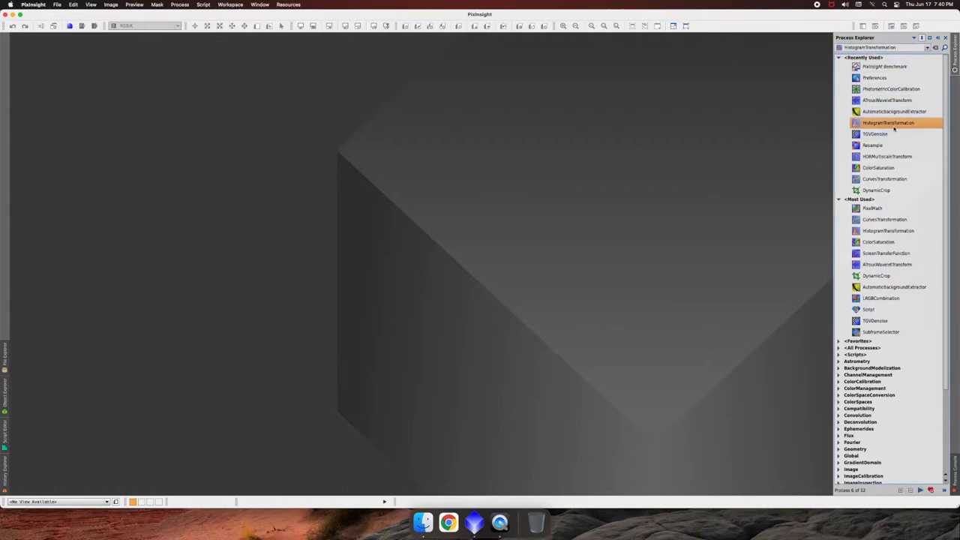
{"action": "double_click", "coordinate": [888, 122]}
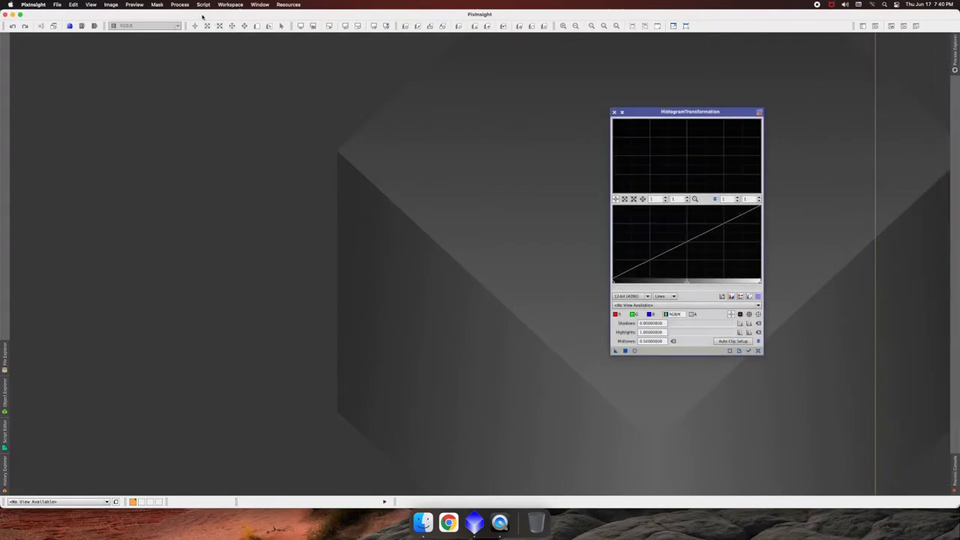
{"action": "left_click", "coordinate": [180, 4]}
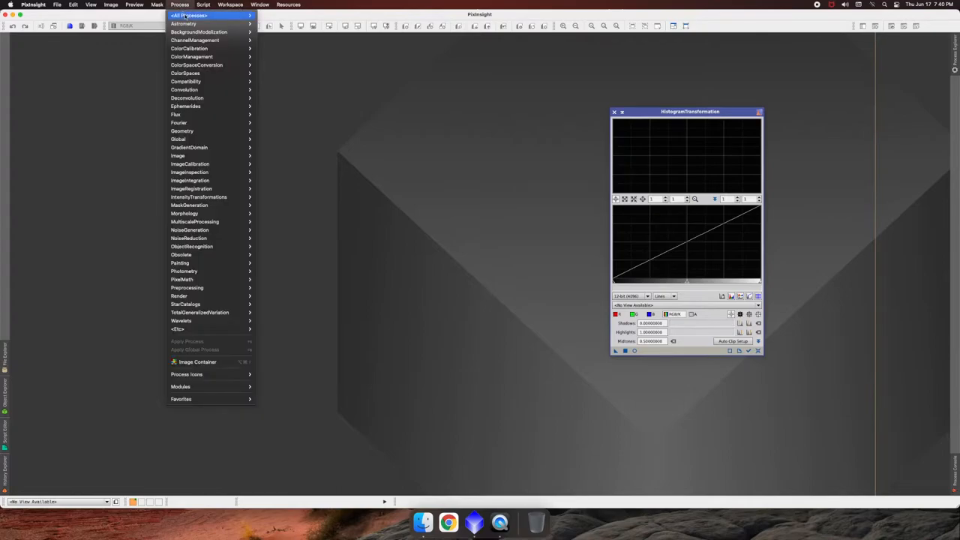
{"action": "scroll", "coordinate": [315, 433], "scroll_direction": "down", "scroll_amount": 1}
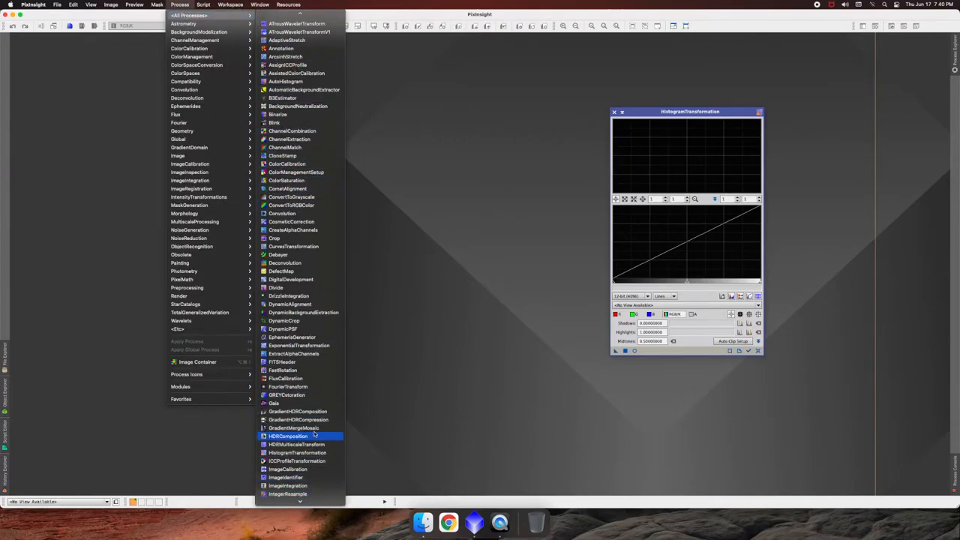
{"action": "left_click", "coordinate": [298, 453]}
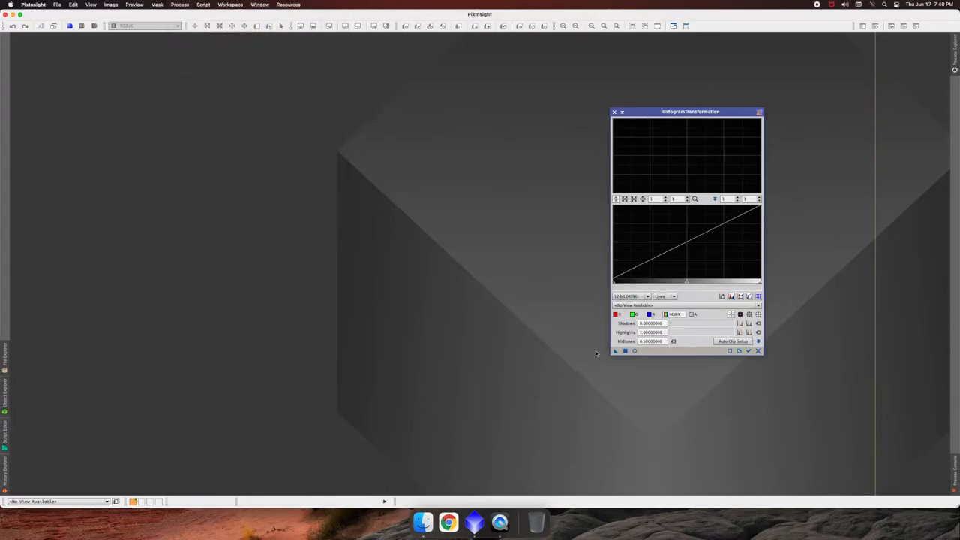
Drop a HistogramTransformation process icon top-right, close the window, and rename the icon 'Histo'
{"action": "left_click_drag", "start_coordinate": [531, 312], "coordinate": [525, 295]}
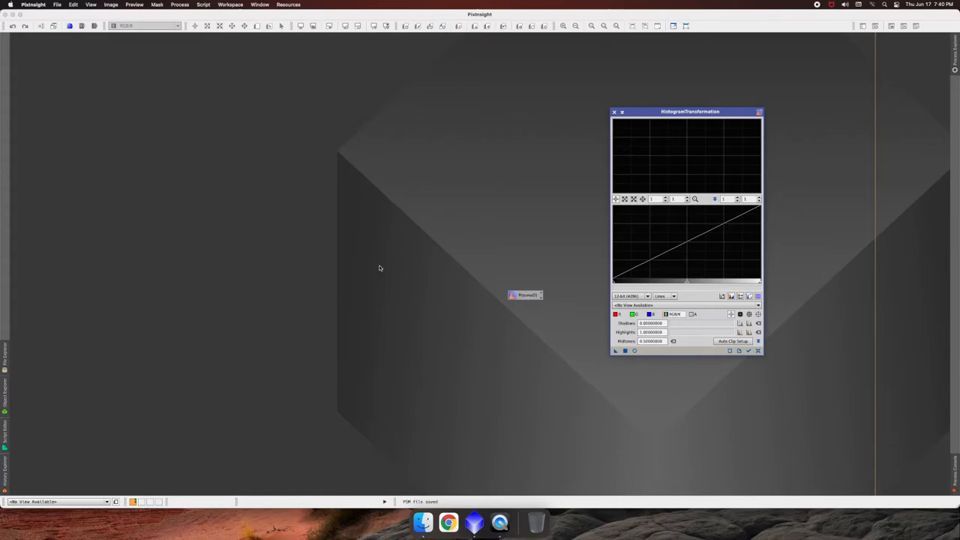
{"action": "left_click_drag", "start_coordinate": [520, 297], "coordinate": [898, 43]}
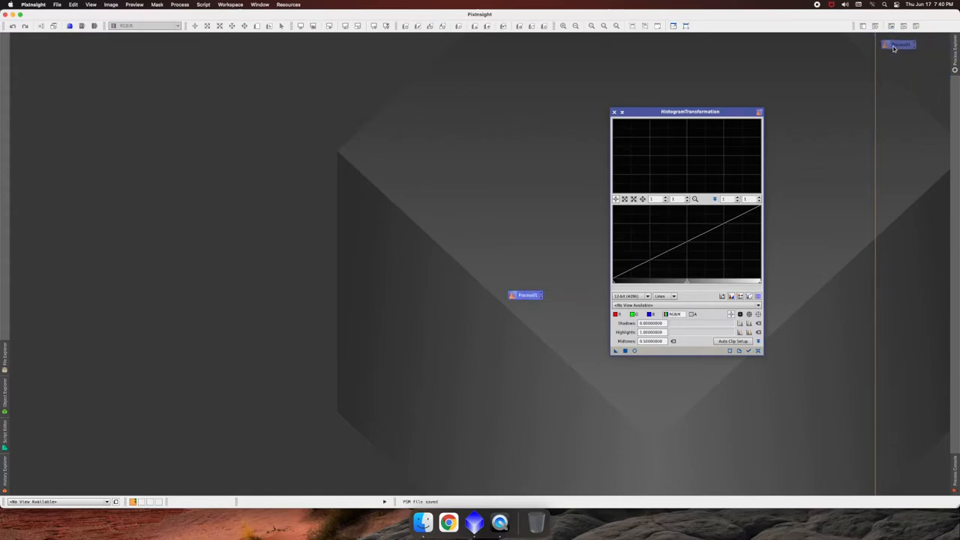
{"action": "left_click", "coordinate": [614, 112]}
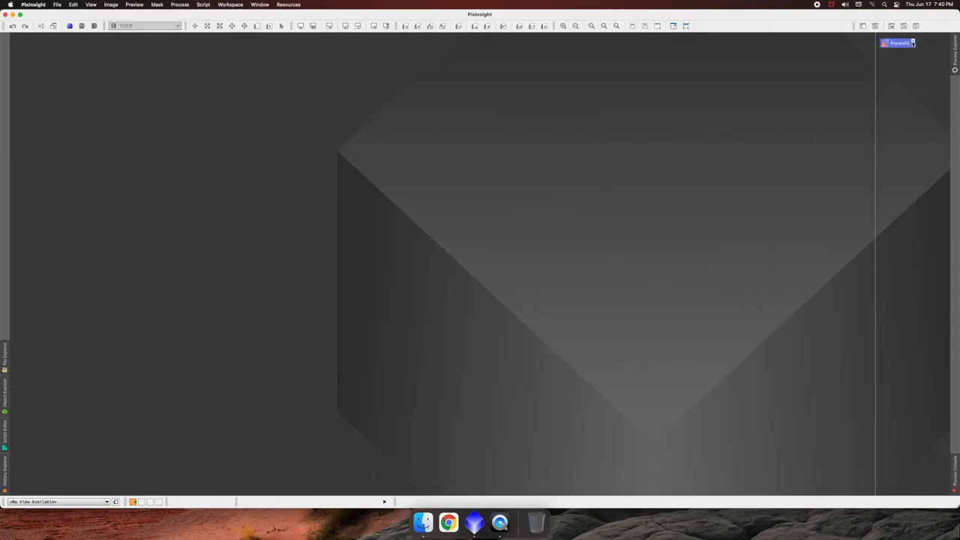
{"action": "left_click", "coordinate": [914, 43]}
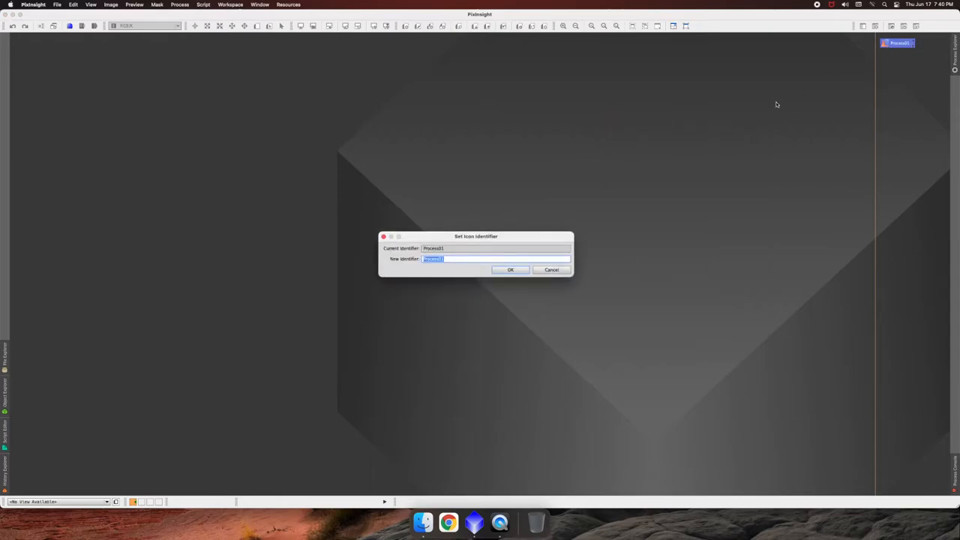
{"action": "type", "text": "Histo"}
{"action": "key", "text": "Return"}
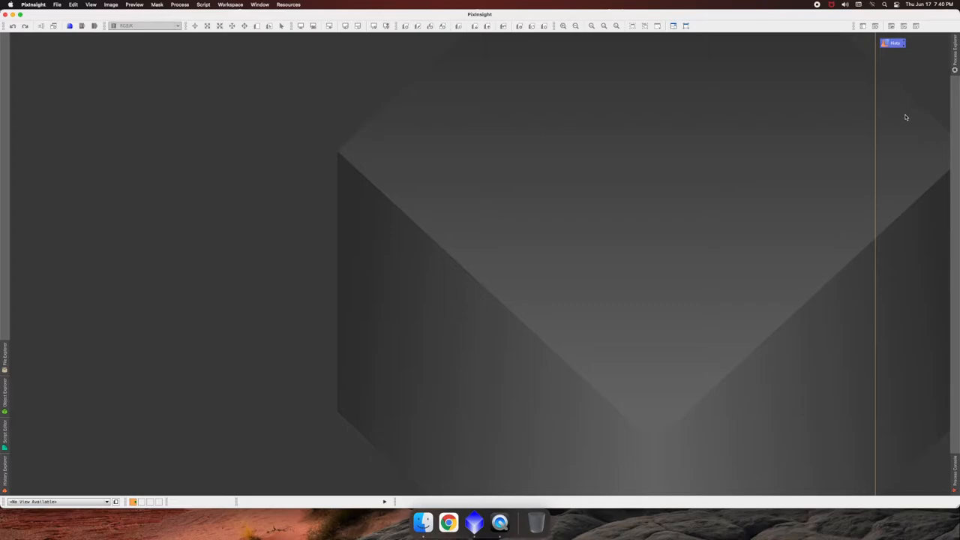
Delete the Histo process icon from the workspace
{"action": "right_click", "coordinate": [889, 46]}
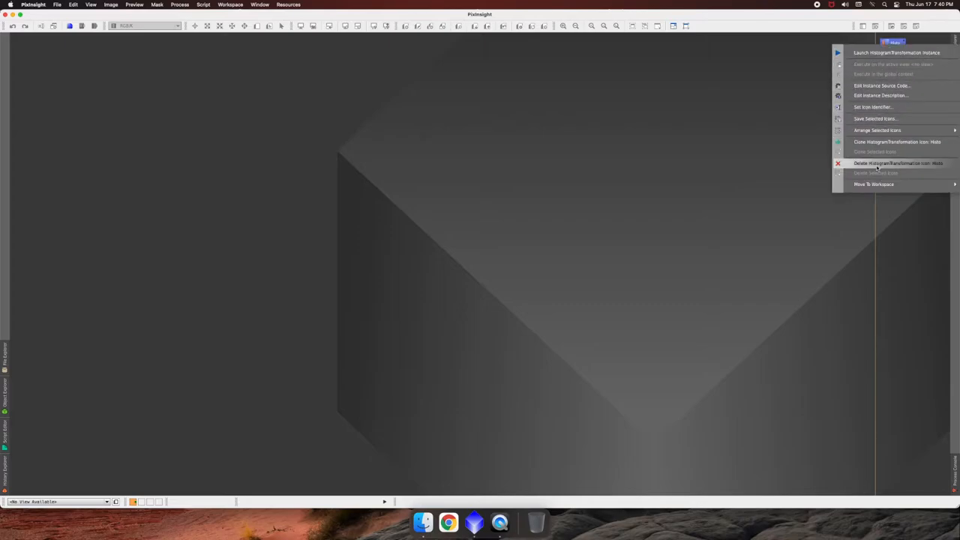
{"action": "left_click", "coordinate": [876, 165]}
{"action": "right_click", "coordinate": [907, 74]}
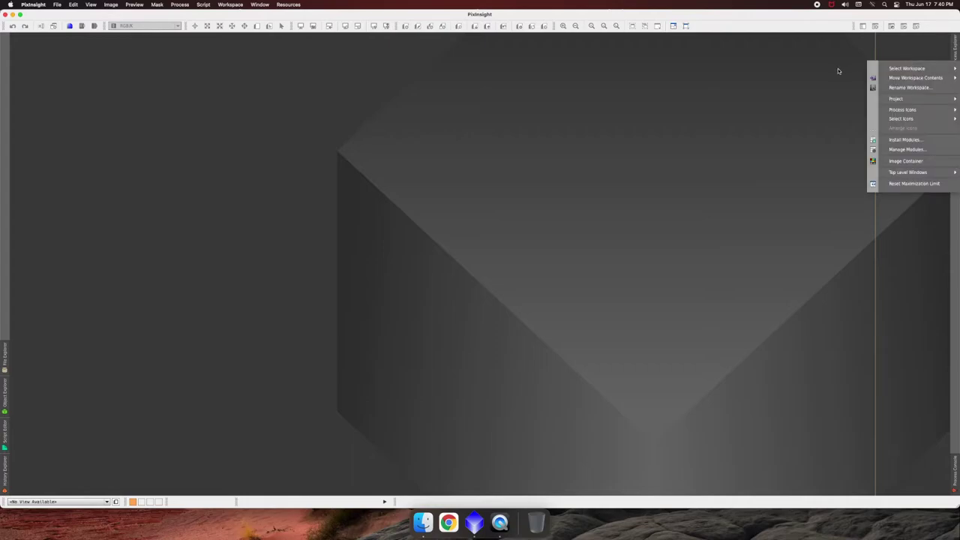
{"action": "key", "text": "Escape"}
Load the saved process icons from new.xpsm via the workspace's Process Icons menu
{"action": "right_click", "coordinate": [742, 83]}
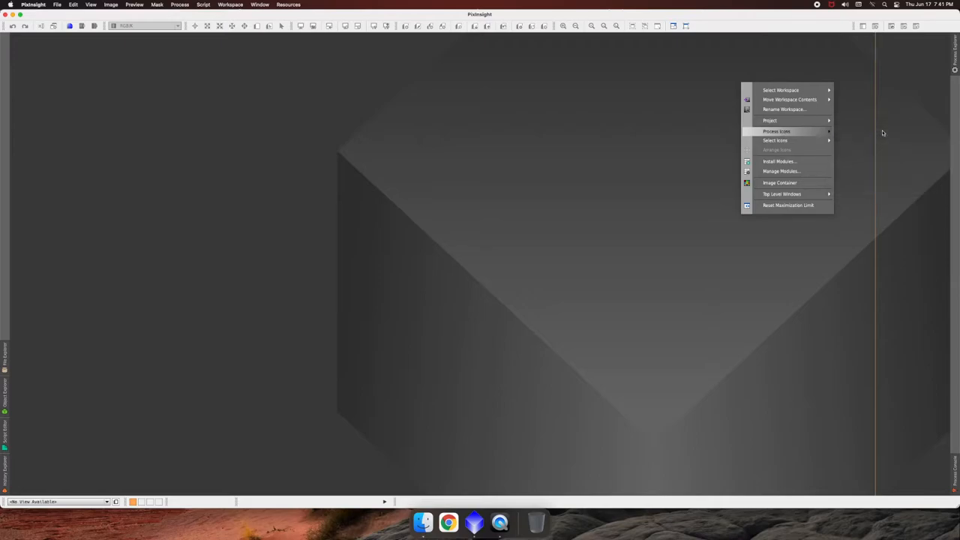
{"action": "left_click", "coordinate": [883, 133]}
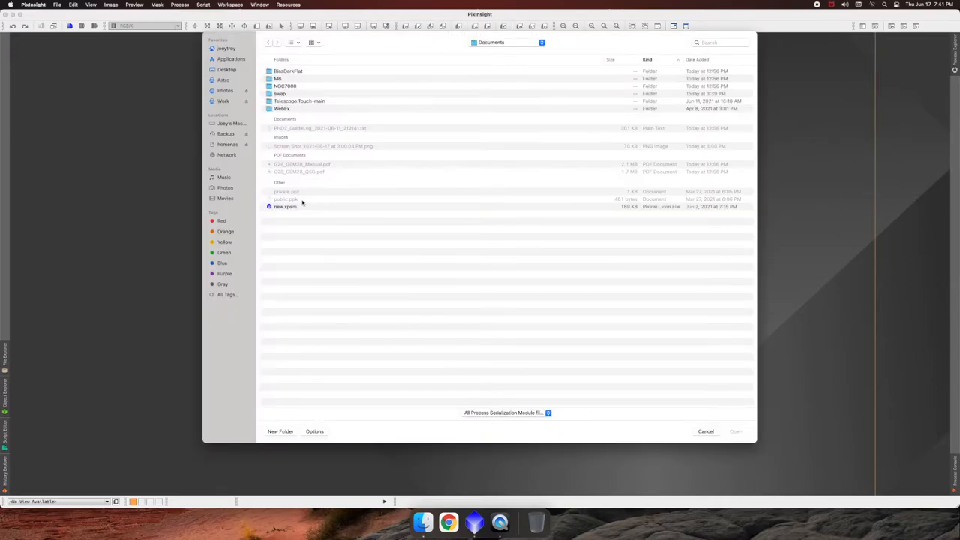
{"action": "double_click", "coordinate": [285, 207]}
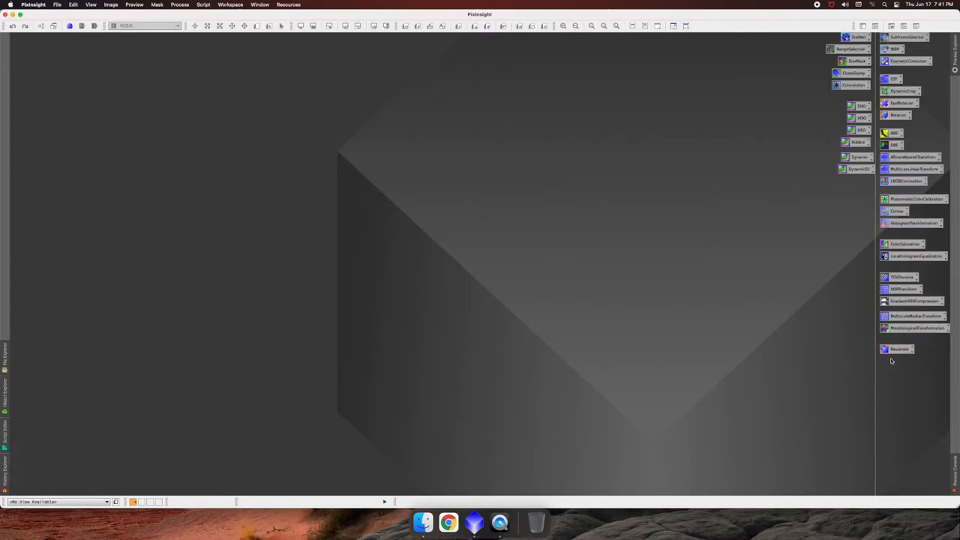
Rectangle-select all loaded process icons and bring up their context menu
{"action": "left_click_drag", "start_coordinate": [939, 370], "coordinate": [818, 38]}
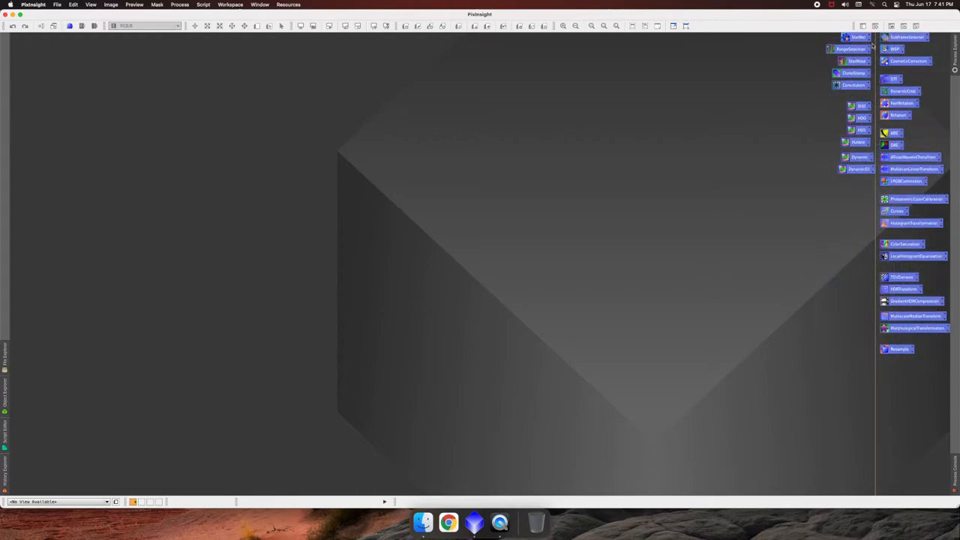
{"action": "right_click", "coordinate": [856, 73]}
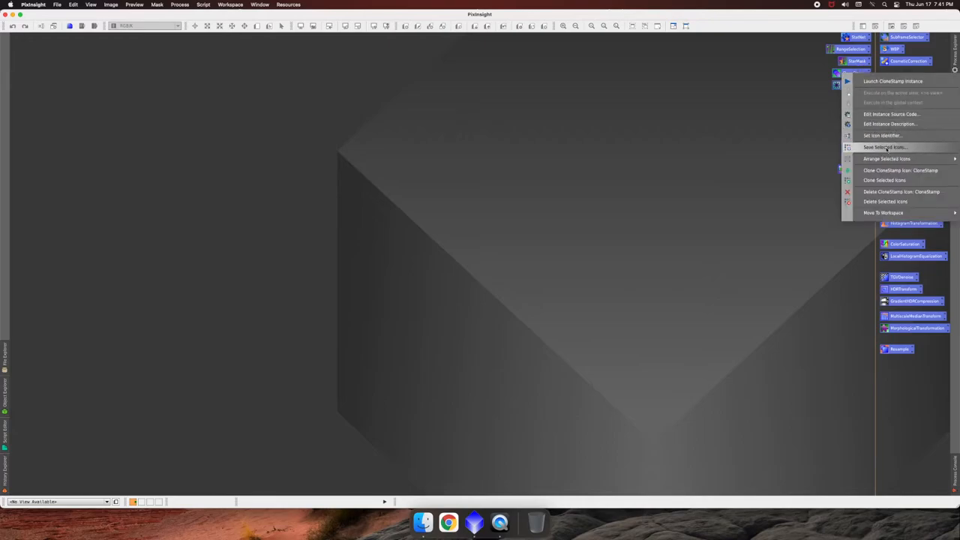
Save the selected icons as monoicons.xpsm, replacing the default 'untitled' name
{"action": "left_click", "coordinate": [885, 147]}
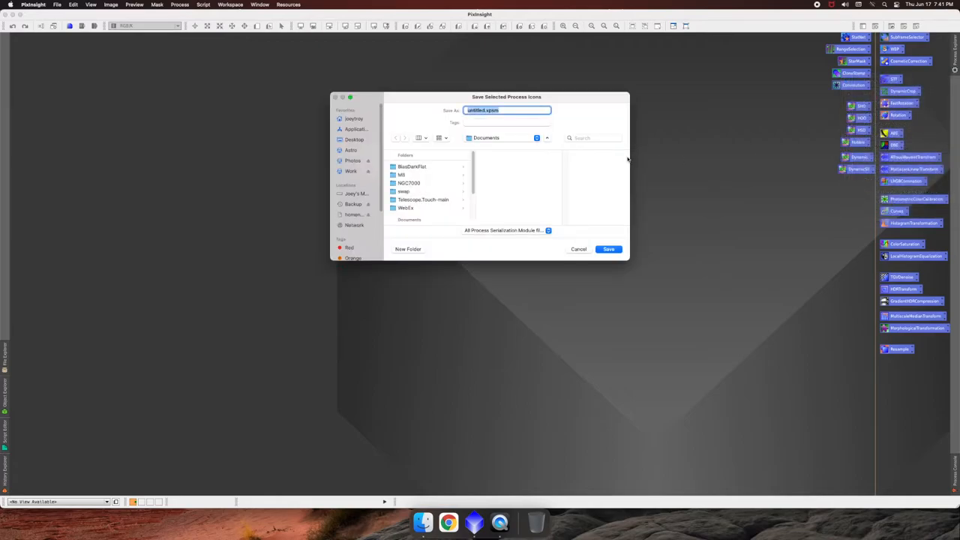
{"action": "left_click", "coordinate": [487, 110]}
{"action": "left_click_drag", "start_coordinate": [486, 110], "coordinate": [418, 111]}
{"action": "type", "text": "icons"}
{"action": "scroll", "coordinate": [435, 188], "scroll_direction": "down", "scroll_amount": 5}
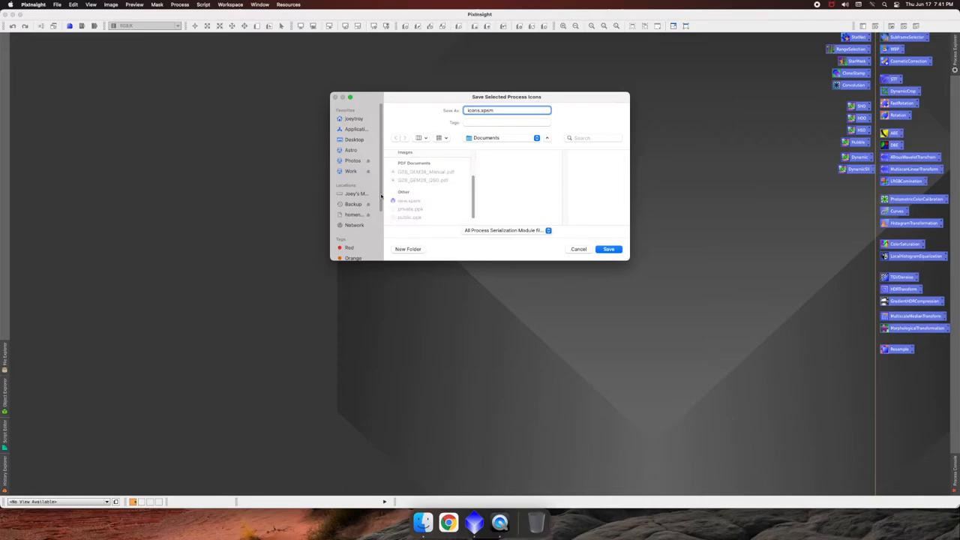
{"action": "scroll", "coordinate": [435, 187], "scroll_direction": "up", "scroll_amount": 5}
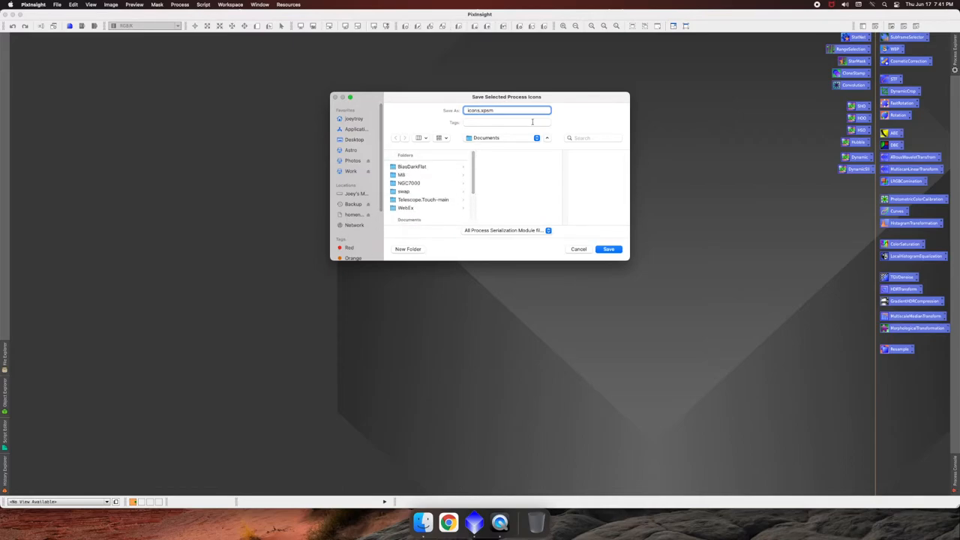
{"action": "left_click", "coordinate": [610, 249]}
{"action": "key", "text": "BackSpace"}
{"action": "key", "text": "BackSpace"}
{"action": "key", "text": "BackSpace"}
{"action": "type", "text": "myonoicons"}
{"action": "key", "text": "Return"}
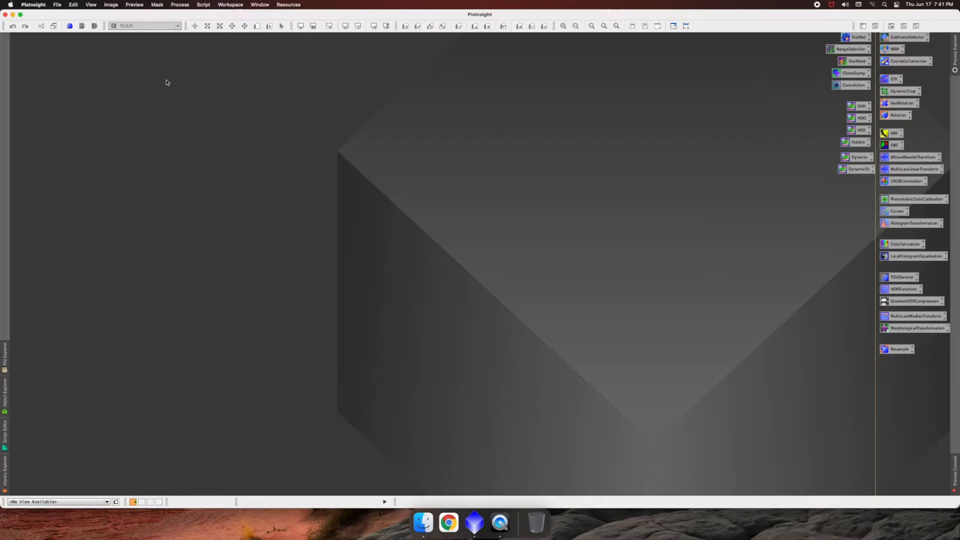
Quit PixInsight and relaunch it from the Dock to an empty workspace
{"action": "left_click", "coordinate": [6, 14]}
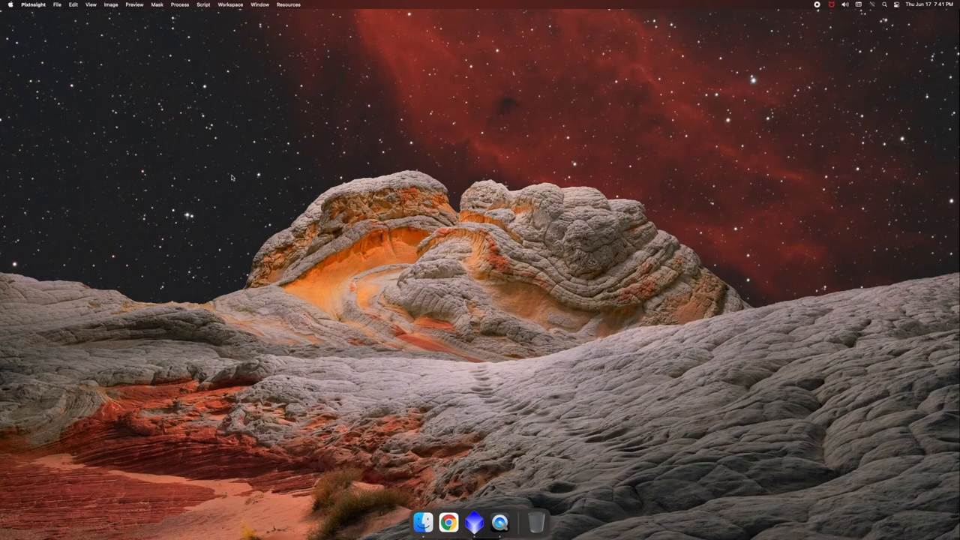
{"action": "left_click", "coordinate": [475, 521]}
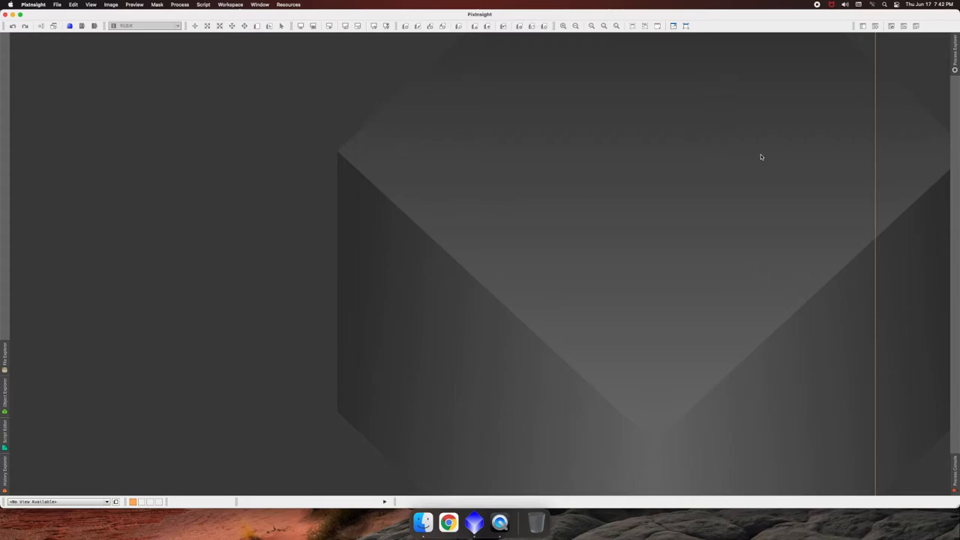
Close PixInsight, leaving only the desktop
{"action": "left_click", "coordinate": [4, 14]}
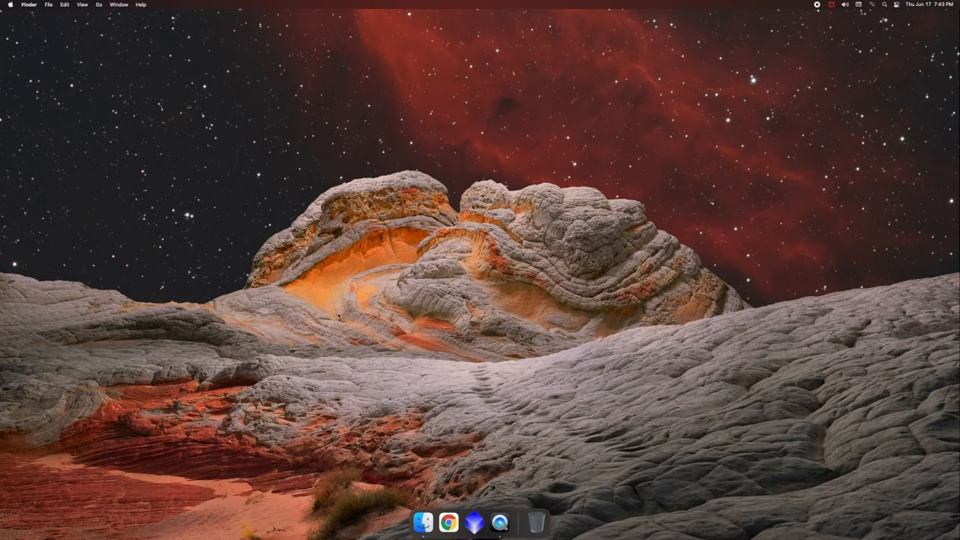
In Finder, browse Applications > PixInsight > etc > startup and select startup.scp for opening
{"action": "left_click", "coordinate": [423, 522]}
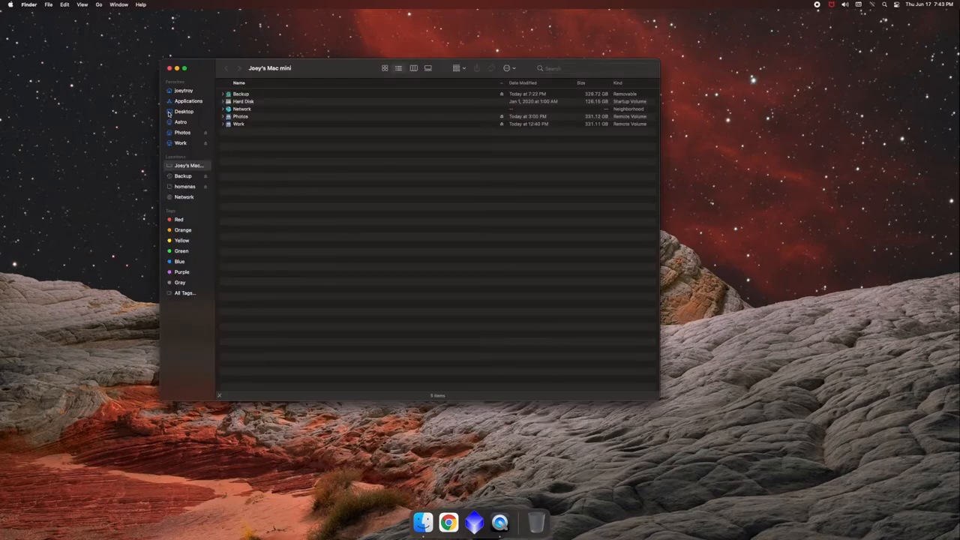
{"action": "left_click", "coordinate": [185, 101]}
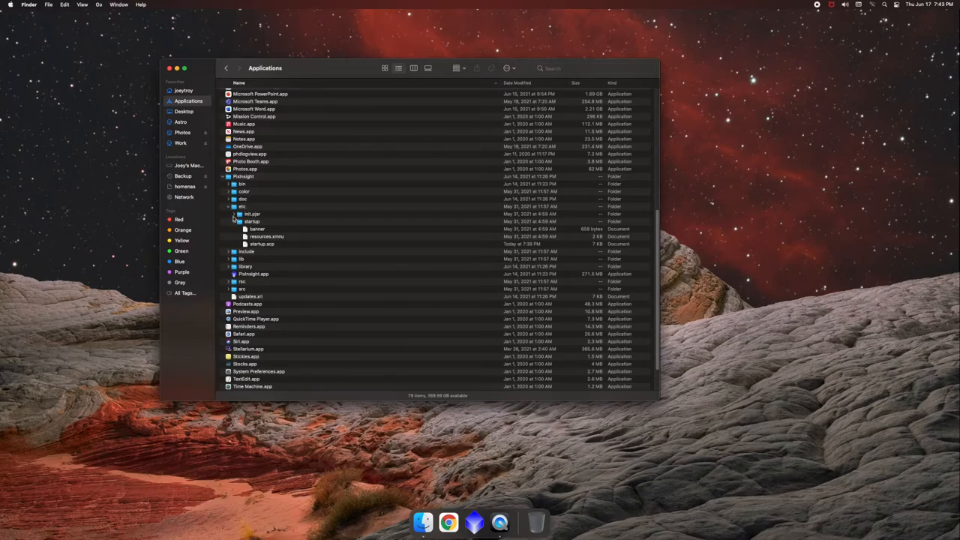
{"action": "left_click", "coordinate": [238, 221]}
{"action": "left_click", "coordinate": [261, 244]}
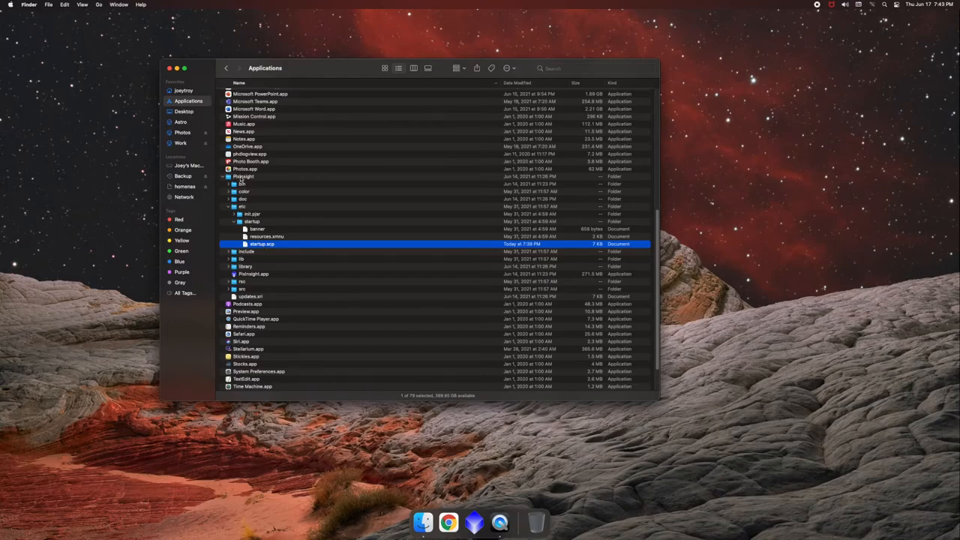
{"action": "right_click", "coordinate": [262, 245]}
{"action": "mouse_move", "coordinate": [280, 256]}
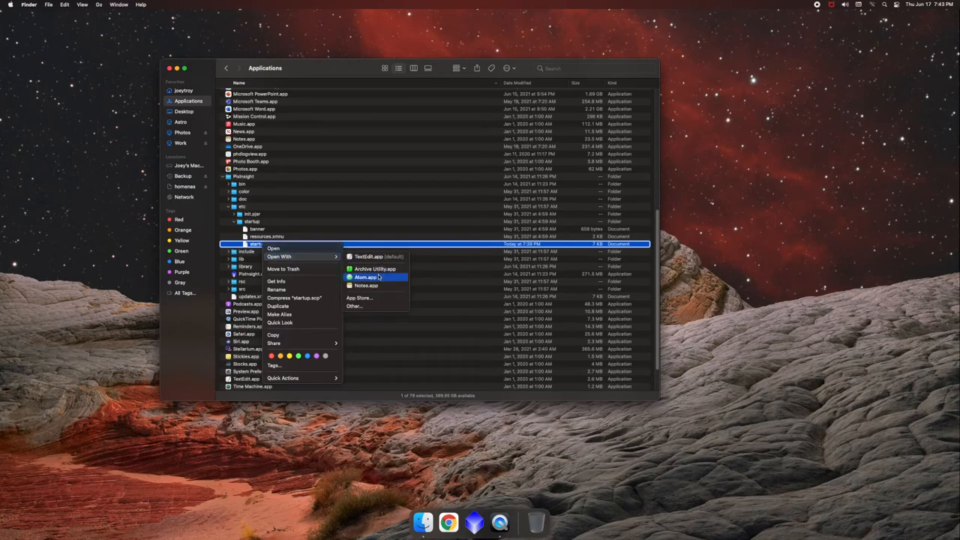
Open startup.scp with Atom and put the cursor on empty line 195 at the end
{"action": "left_click", "coordinate": [375, 278]}
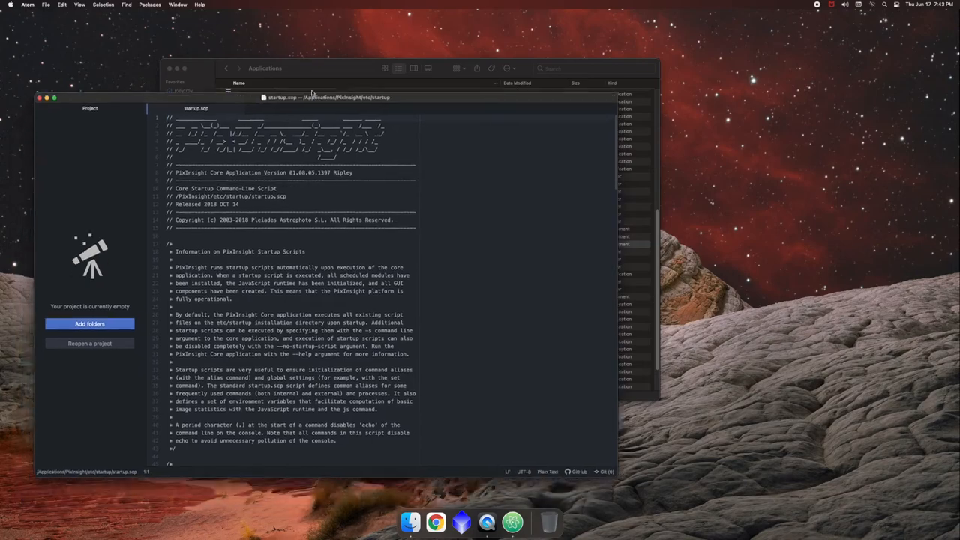
{"action": "scroll", "coordinate": [296, 150], "scroll_direction": "down", "scroll_amount": 10}
{"action": "scroll", "coordinate": [292, 216], "scroll_direction": "up", "scroll_amount": 10}
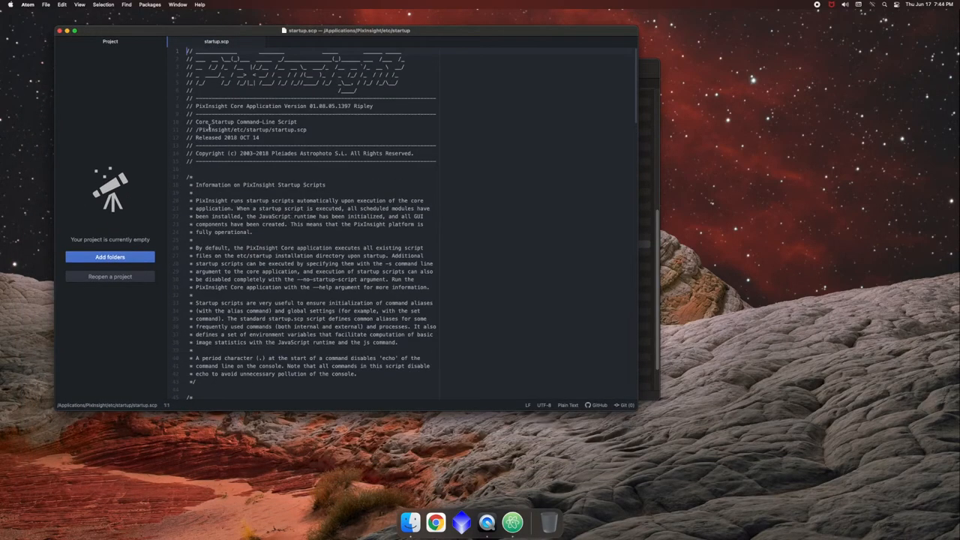
{"action": "scroll", "coordinate": [296, 300], "scroll_direction": "down", "scroll_amount": 5}
{"action": "scroll", "coordinate": [212, 264], "scroll_direction": "down", "scroll_amount": 5}
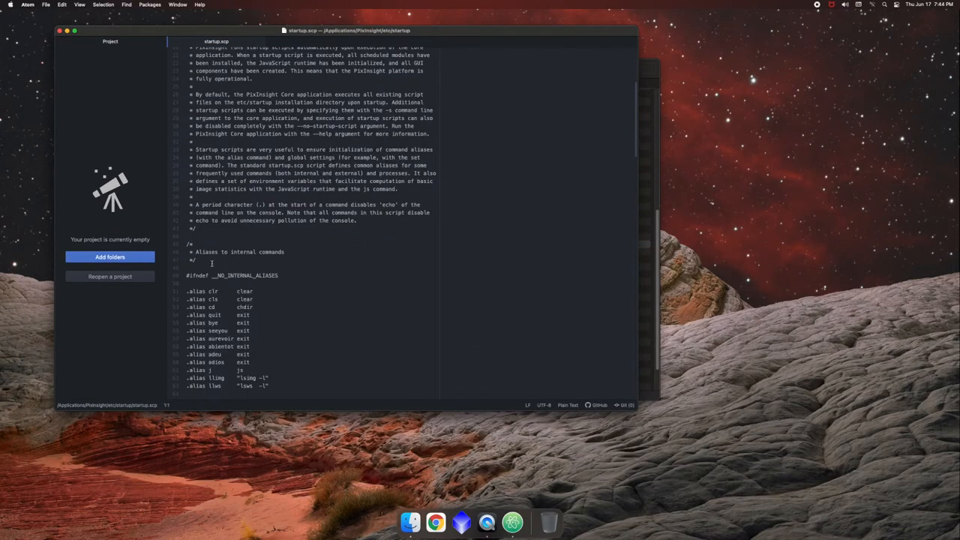
{"action": "scroll", "coordinate": [361, 163], "scroll_direction": "down", "scroll_amount": 15}
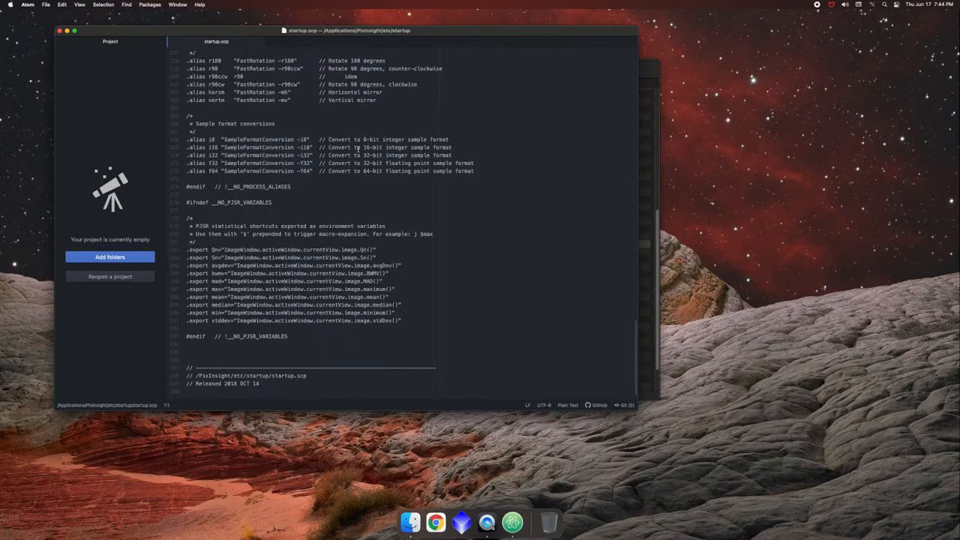
{"action": "left_click", "coordinate": [200, 350]}
Launch Notes via Spotlight and insert 'mono' before icons.xpsm in the saved .open line
{"action": "key", "text": "super+space"}
{"action": "type", "text": "notes"}
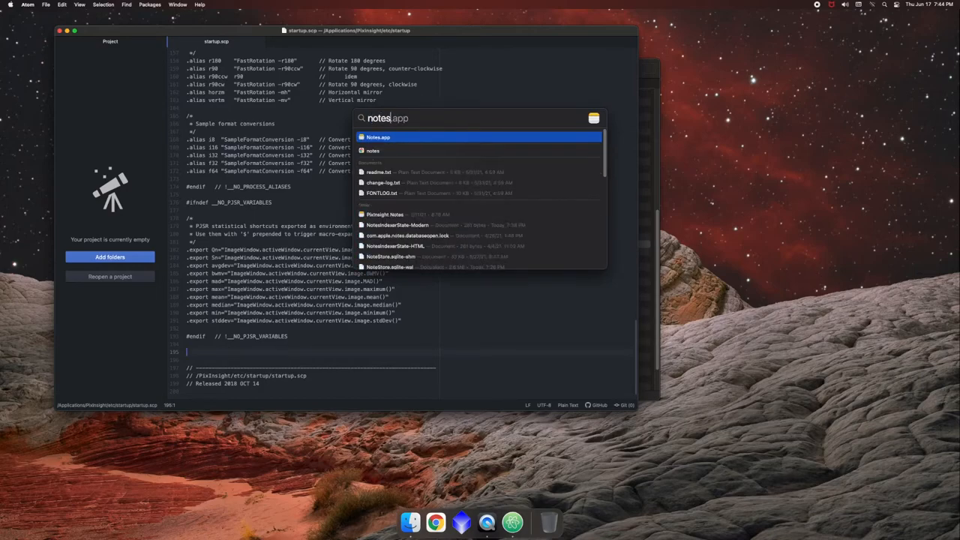
{"action": "key", "text": "Return"}
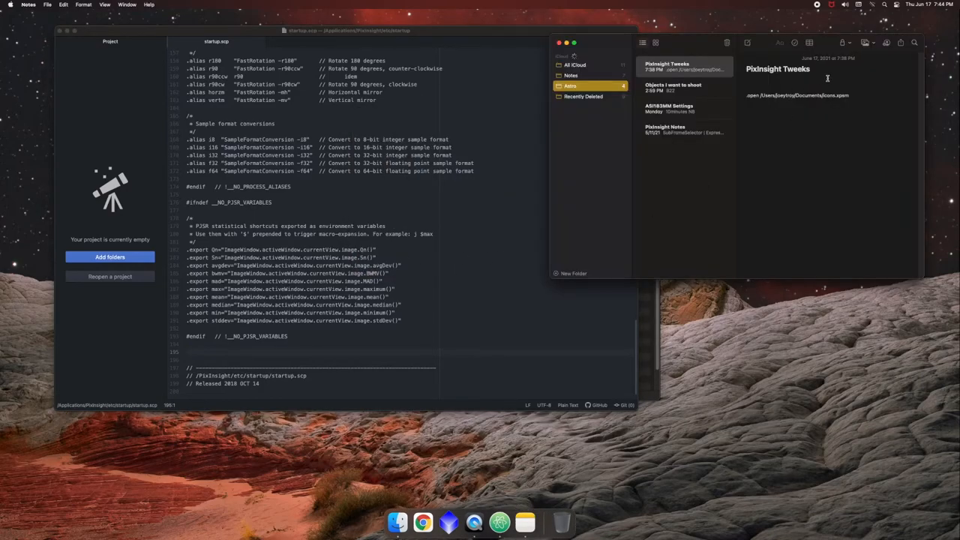
{"action": "double_click", "coordinate": [828, 96]}
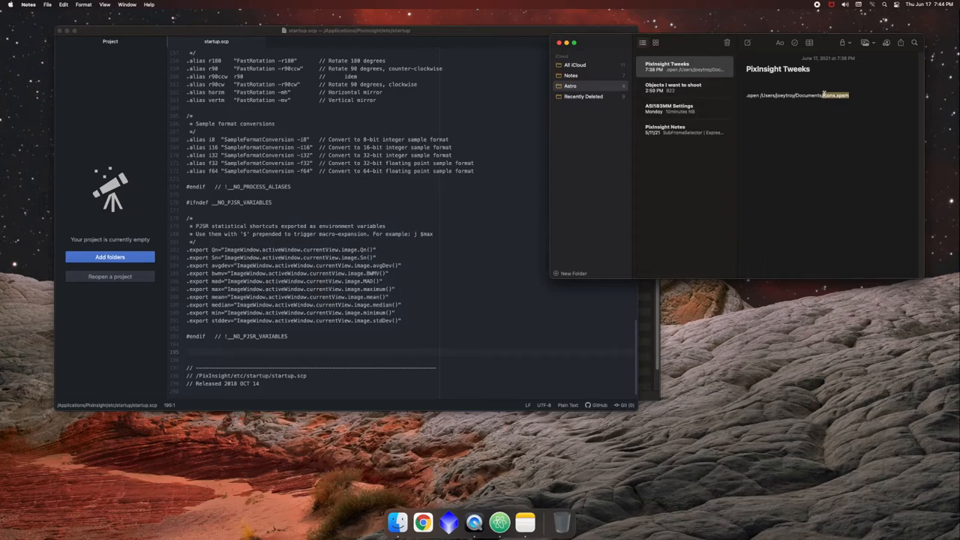
{"action": "left_click", "coordinate": [848, 119]}
{"action": "type", "text": "mono"}
Copy the .open monoicons.xpsm line and paste it into line 195 of startup.scp
{"action": "left_click_drag", "start_coordinate": [871, 96], "coordinate": [737, 96]}
{"action": "key", "text": "super+c"}
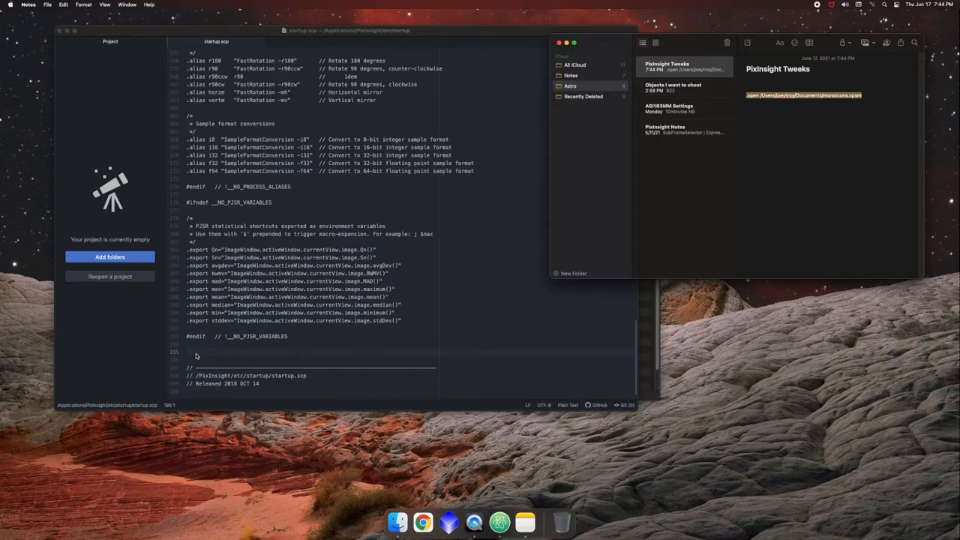
{"action": "left_click", "coordinate": [304, 356]}
{"action": "key", "text": "super+v"}
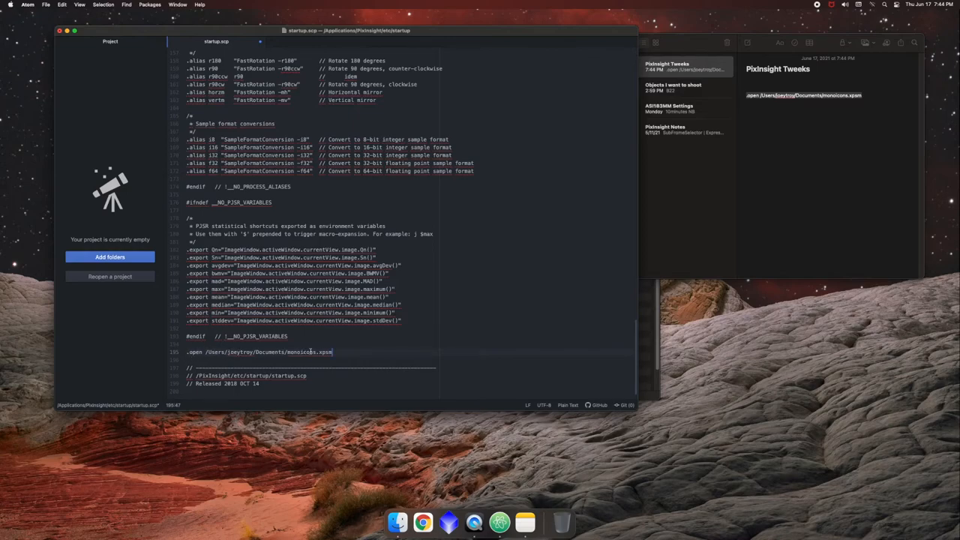
Verify monoicons.xpsm is present in the home Documents folder, then dismiss Finder
{"action": "left_click", "coordinate": [398, 522]}
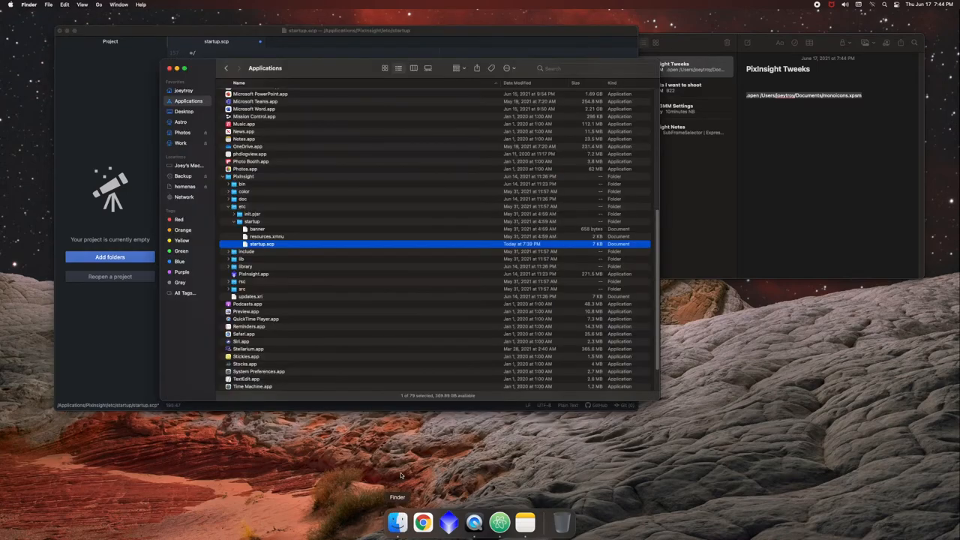
{"action": "left_click", "coordinate": [184, 91]}
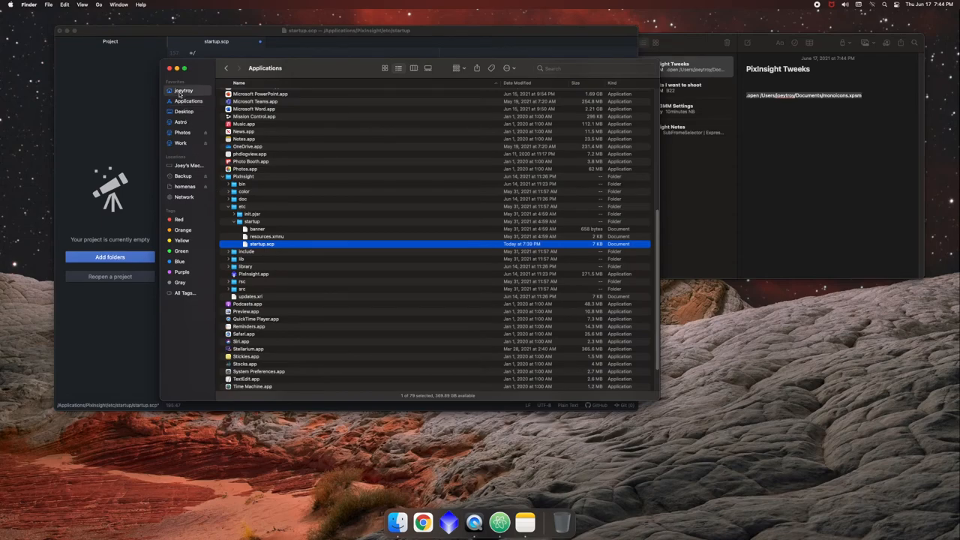
{"action": "left_click", "coordinate": [241, 183]}
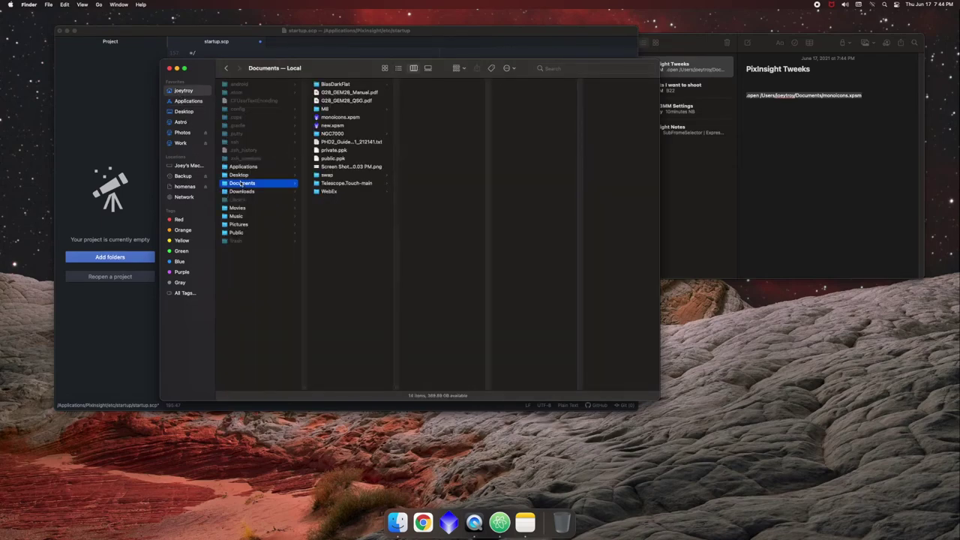
{"action": "left_click", "coordinate": [340, 118]}
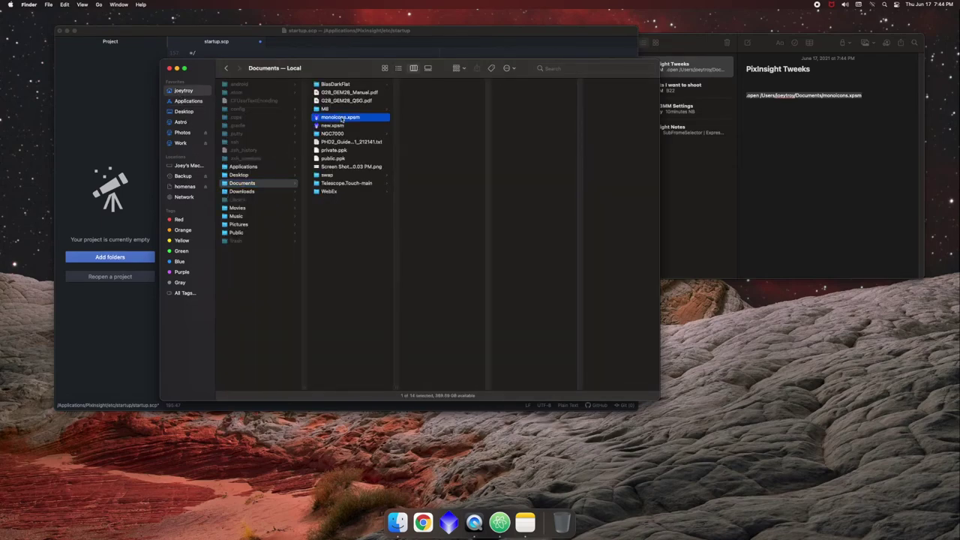
{"action": "left_click", "coordinate": [169, 68]}
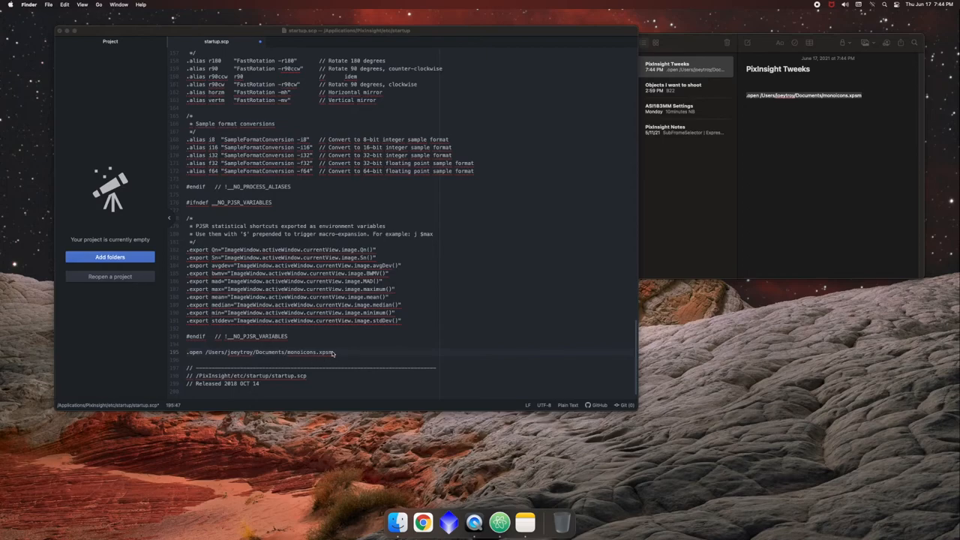
Return to Atom and close the startup.scp editor window and the Notes window
{"action": "left_click", "coordinate": [48, 5]}
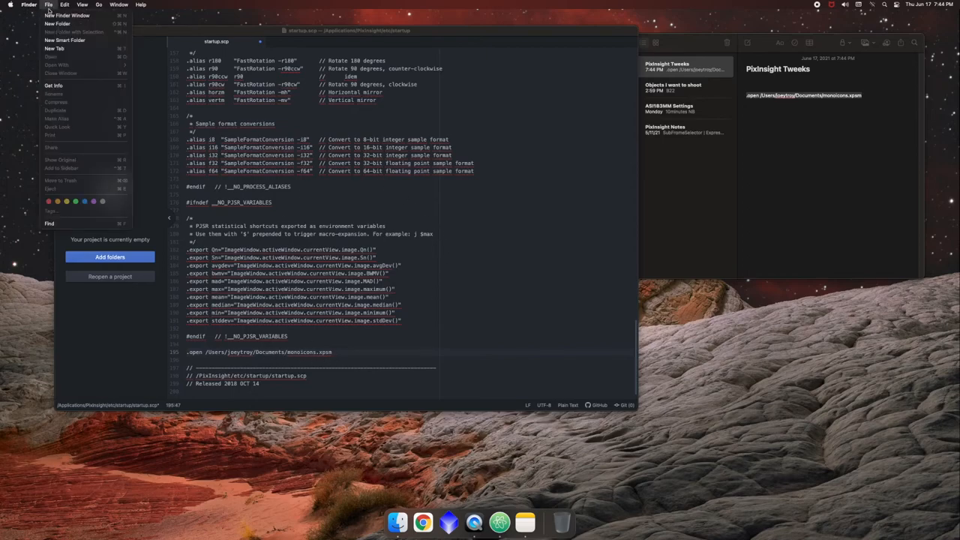
{"action": "left_click", "coordinate": [48, 7]}
{"action": "left_click", "coordinate": [330, 67]}
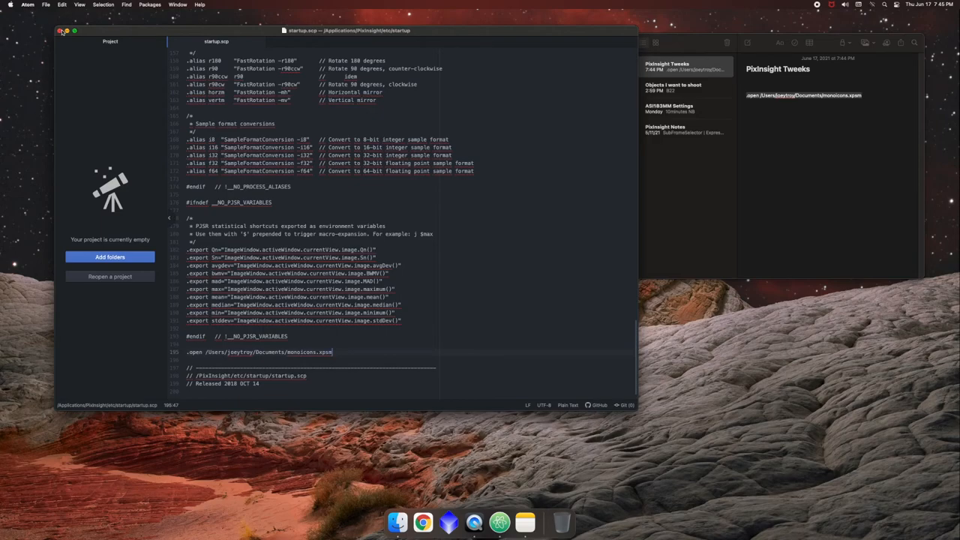
{"action": "left_click", "coordinate": [60, 31]}
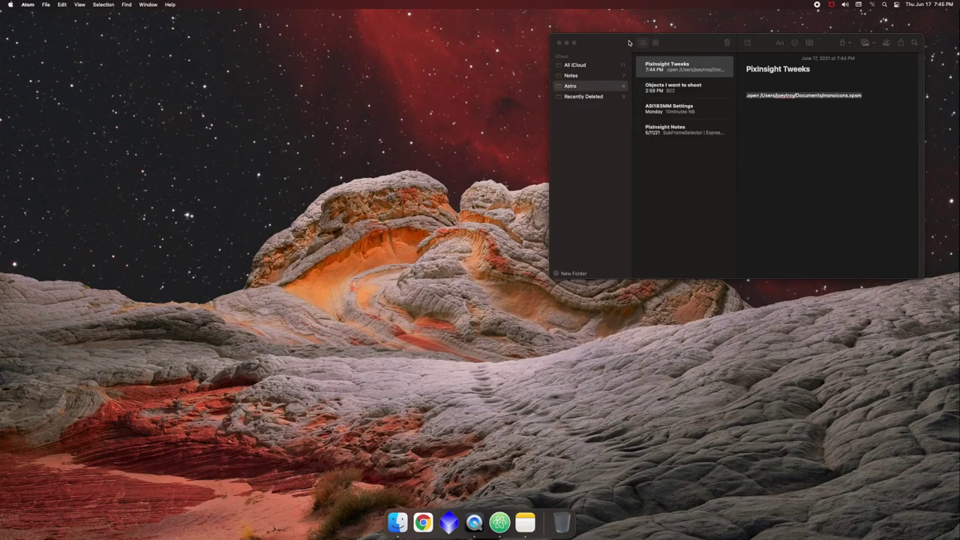
{"action": "left_click", "coordinate": [560, 42]}
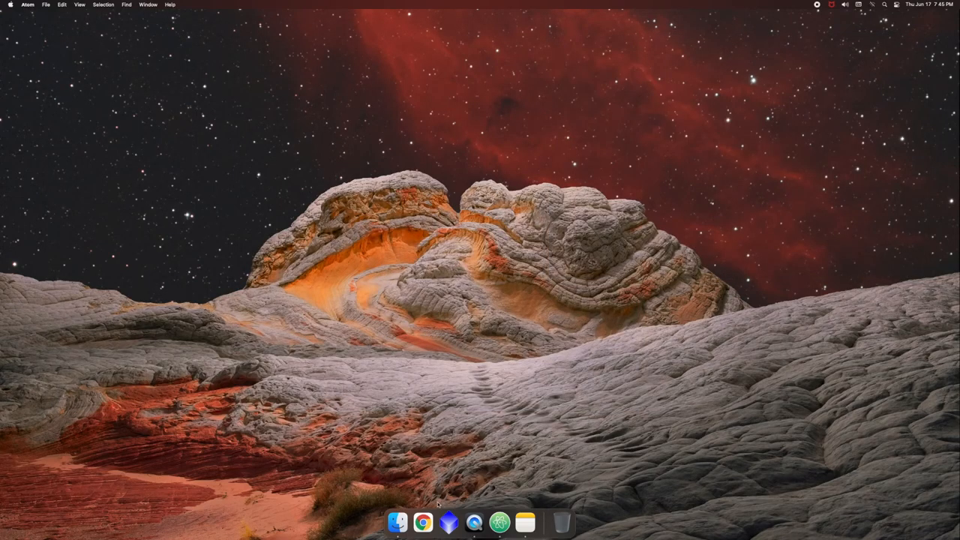
Quit Atom and Notes from the Dock, then relaunch PixInsight to load the saved icons
{"action": "right_click", "coordinate": [499, 523]}
{"action": "left_click", "coordinate": [508, 495]}
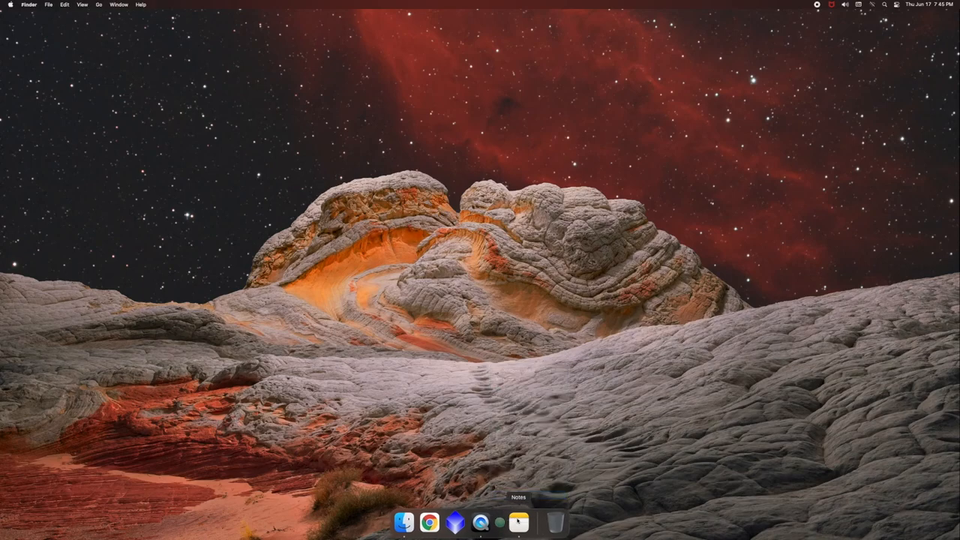
{"action": "right_click", "coordinate": [517, 523]}
{"action": "left_click", "coordinate": [518, 497]}
{"action": "left_click", "coordinate": [469, 523]}
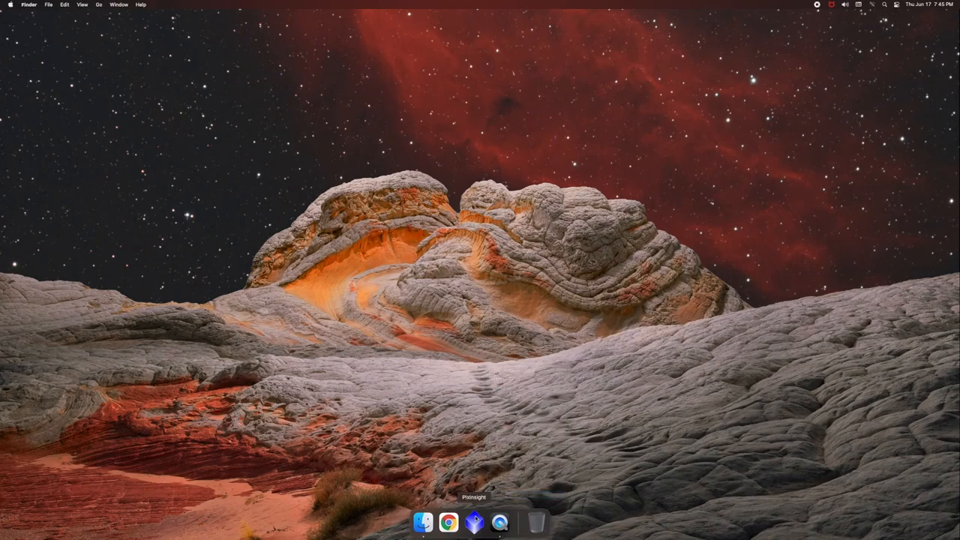